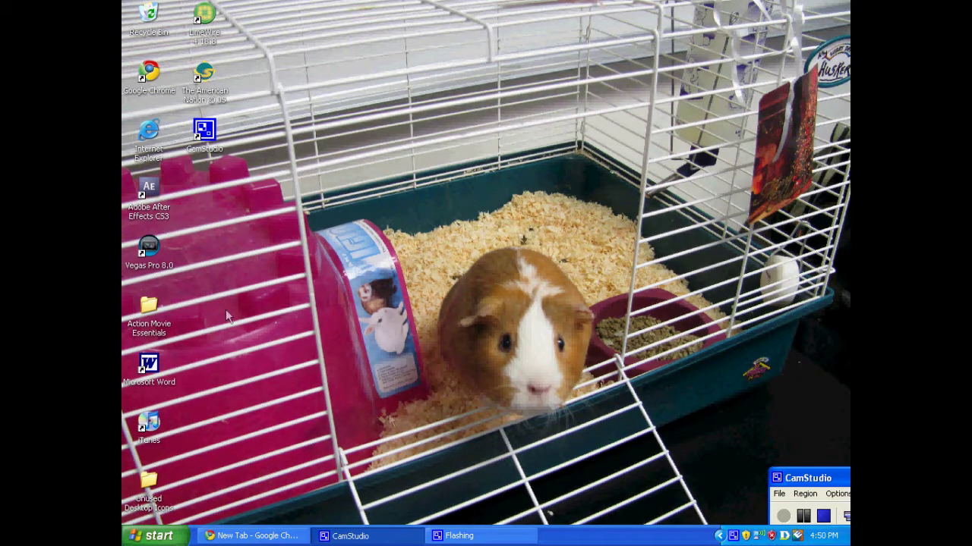
- Launch Vegas Pro 8.0 from the Start menu so it opens an empty Untitled project
left_click(156, 535)
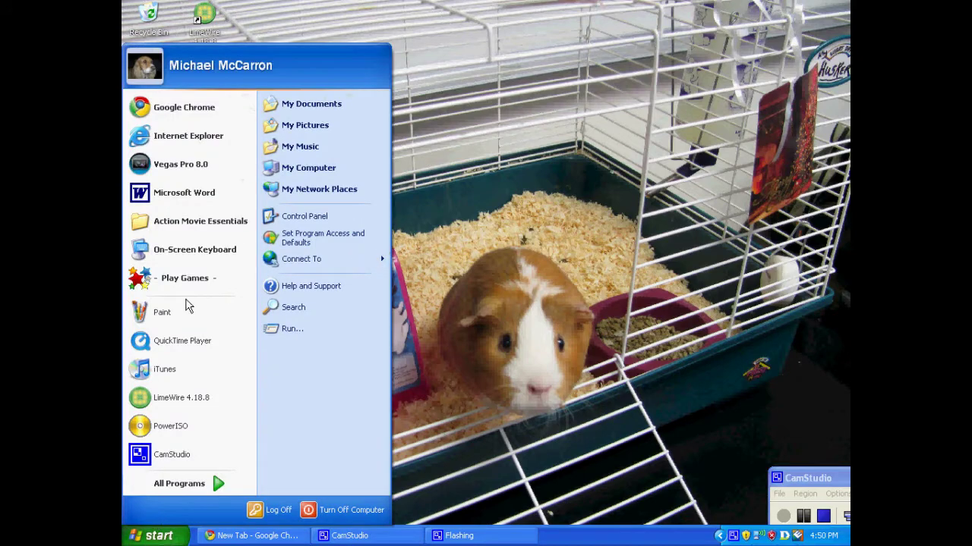
left_click(172, 164)
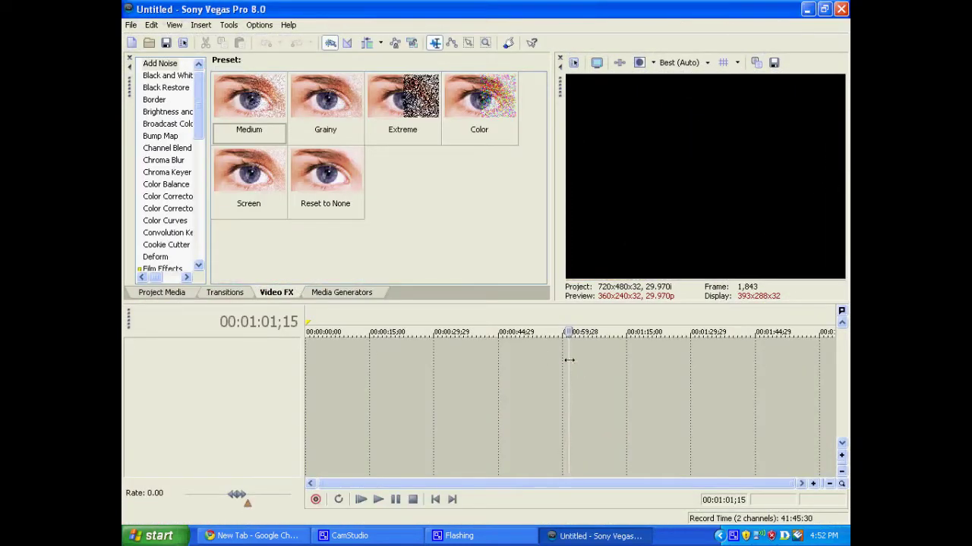
- Place the Large Tiles checkerboard media generator on a new video track as a 10-second clip
left_click(330, 295)
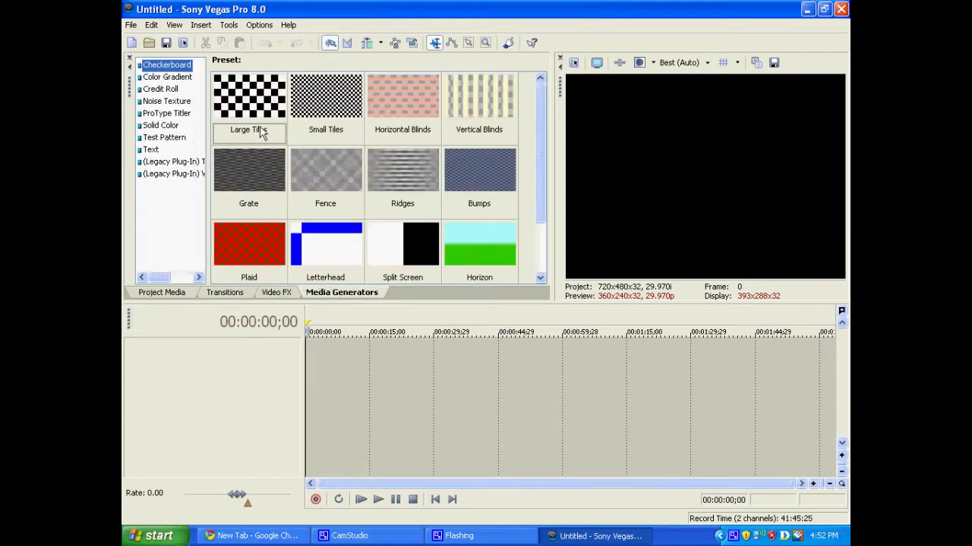
left_click_drag(261, 132, 314, 382)
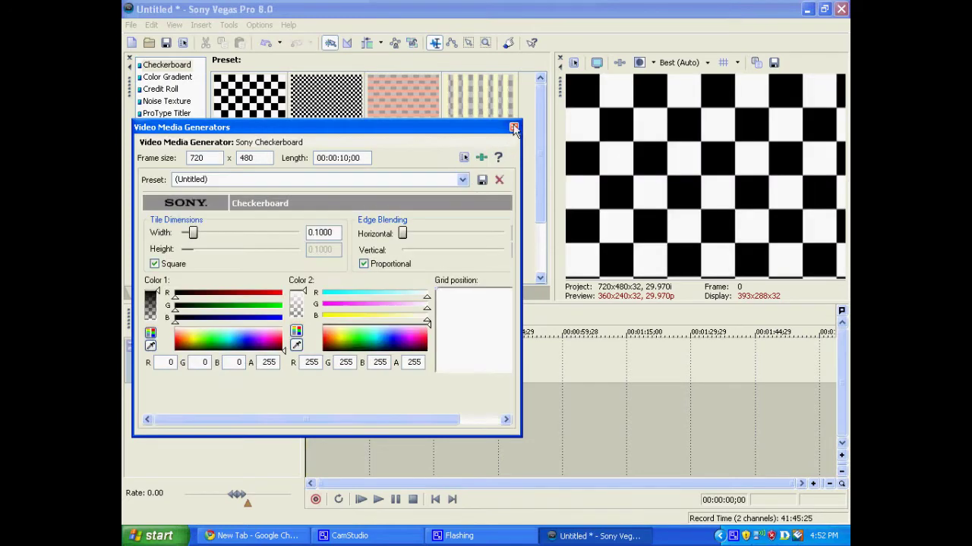
left_click(513, 128)
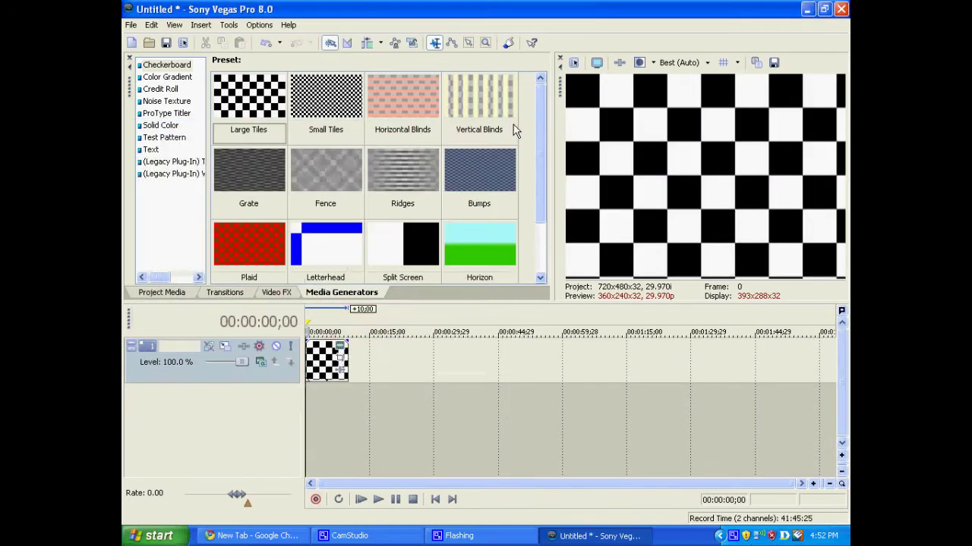
left_click(130, 26)
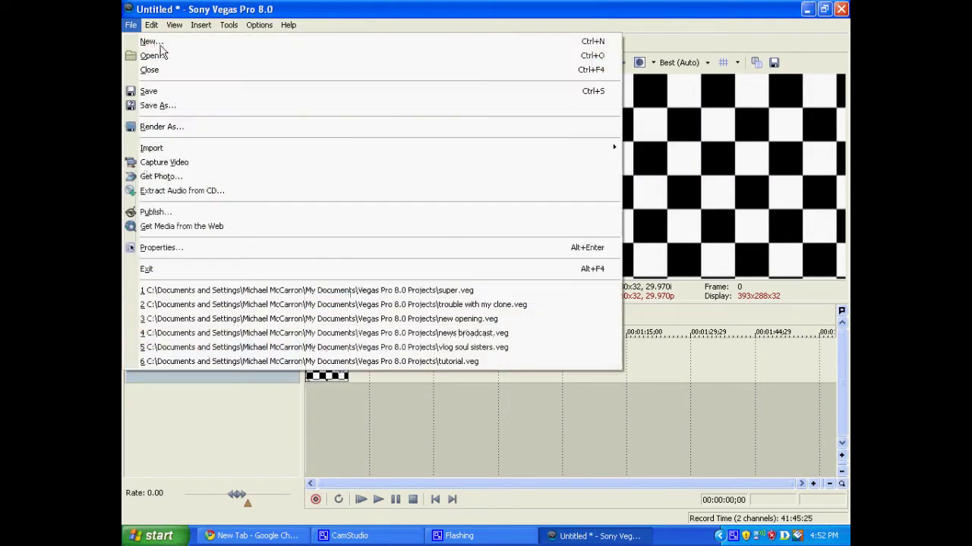
- In Render As, set the output type to Windows Media Video V9 (*.wmv) with the 'you tube hd' template
left_click(175, 129)
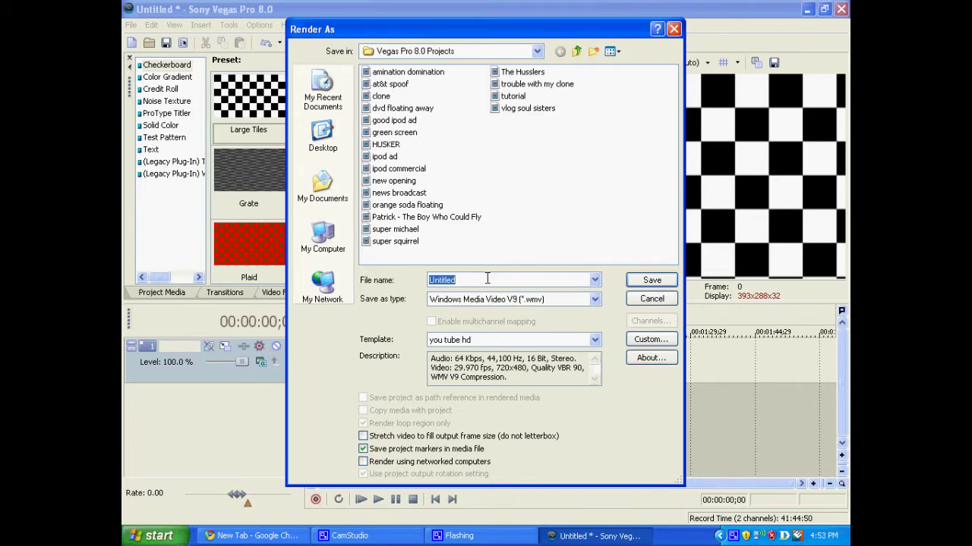
left_click(596, 300)
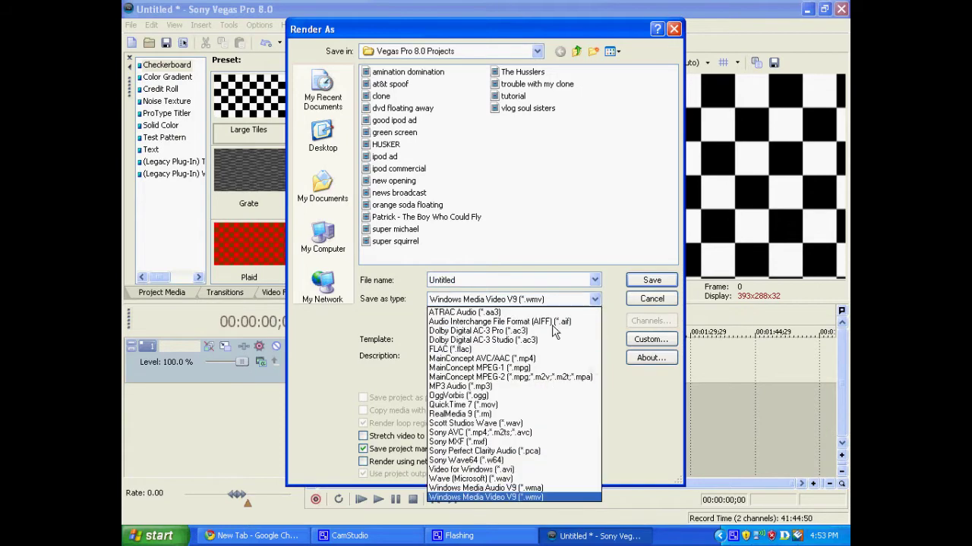
left_click(492, 497)
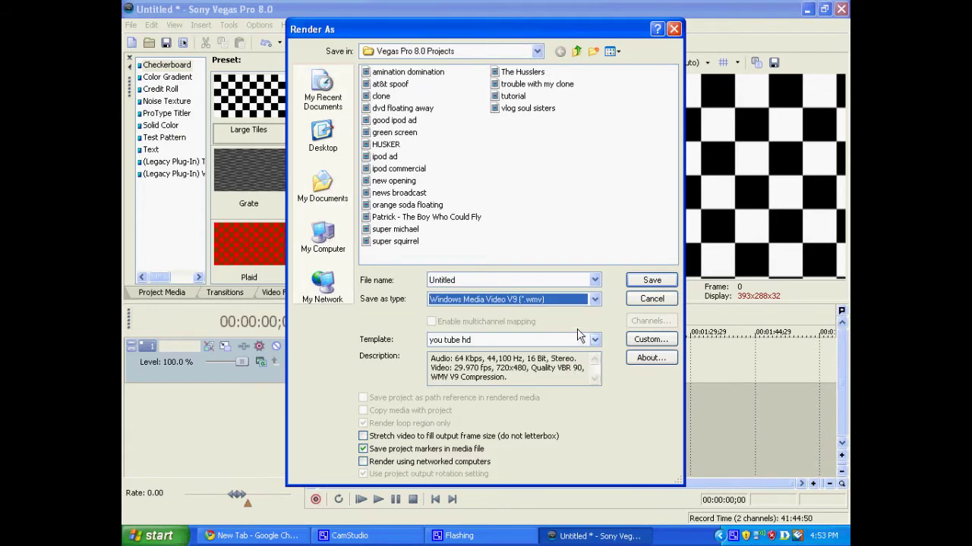
- Customize the 'you tube hd' template to 1280x720 video and a 3 M Internet/LAN bit rate
left_click(637, 340)
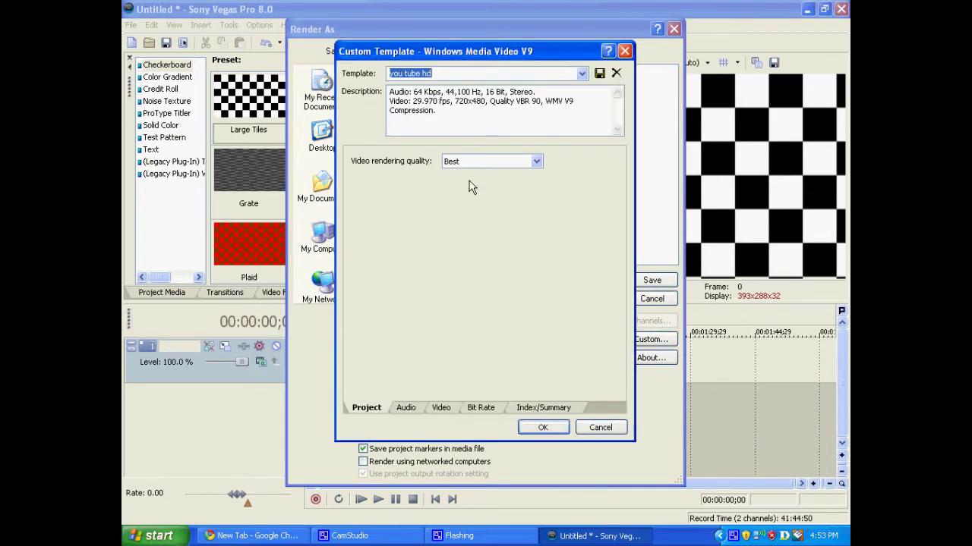
left_click(442, 408)
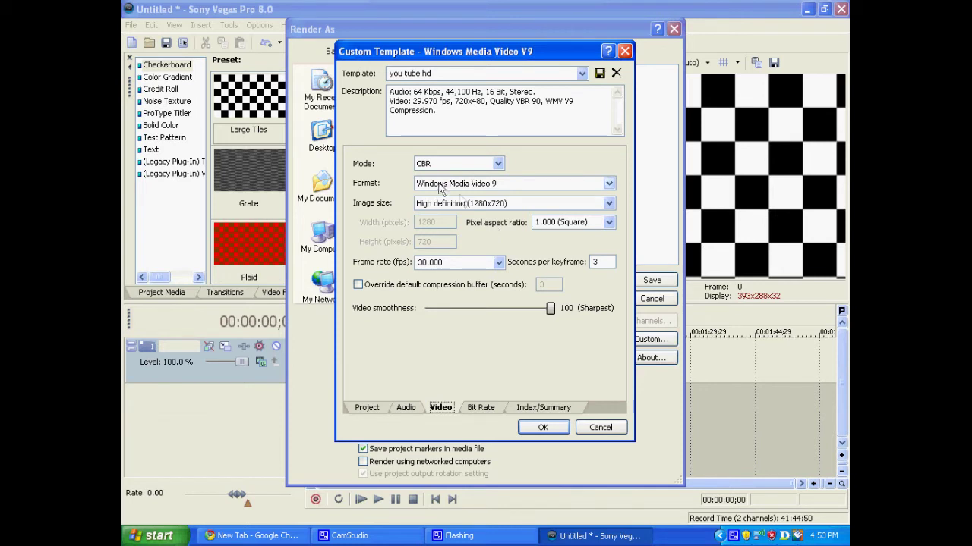
left_click(482, 408)
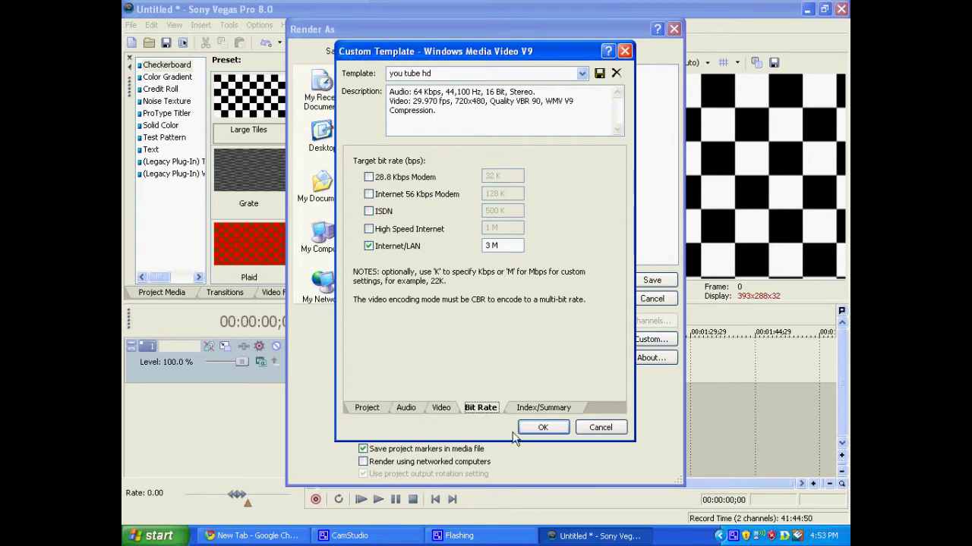
left_click(540, 429)
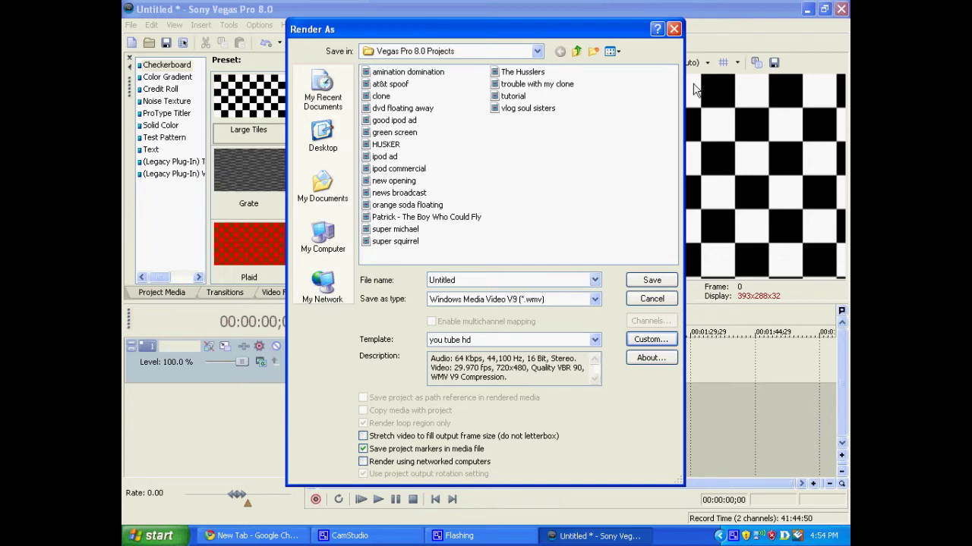
- Close Render As without rendering, quit Vegas Pro, and open My Documents
left_click(673, 30)
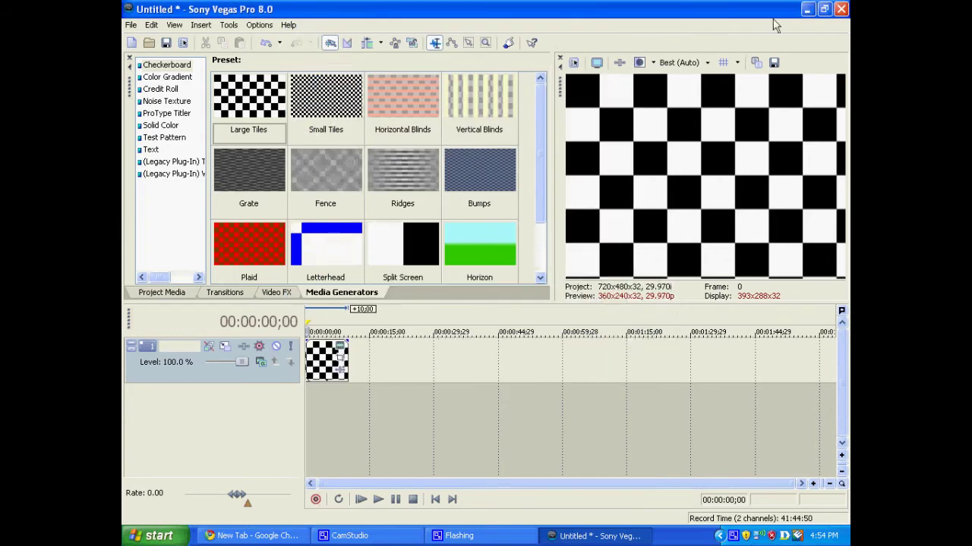
key("alt+F4")
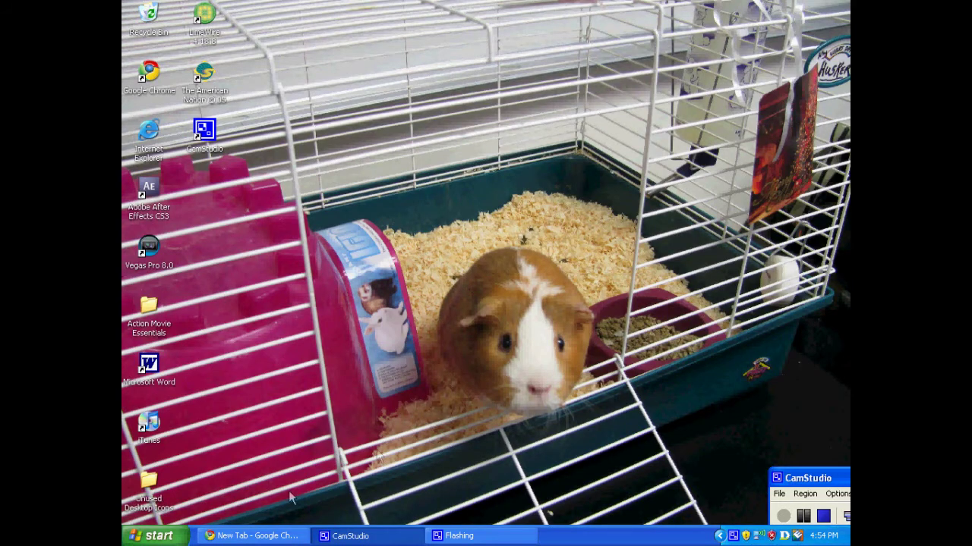
left_click(160, 537)
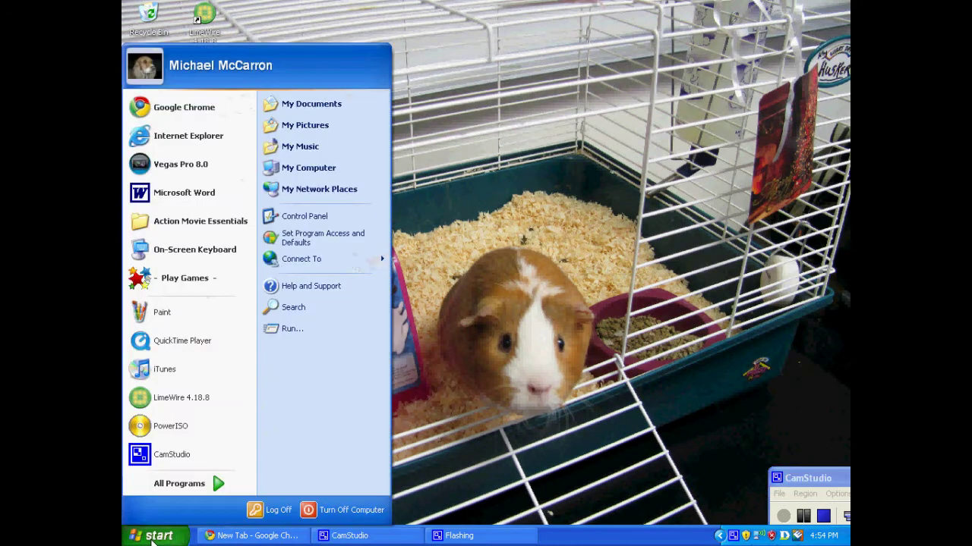
left_click(327, 111)
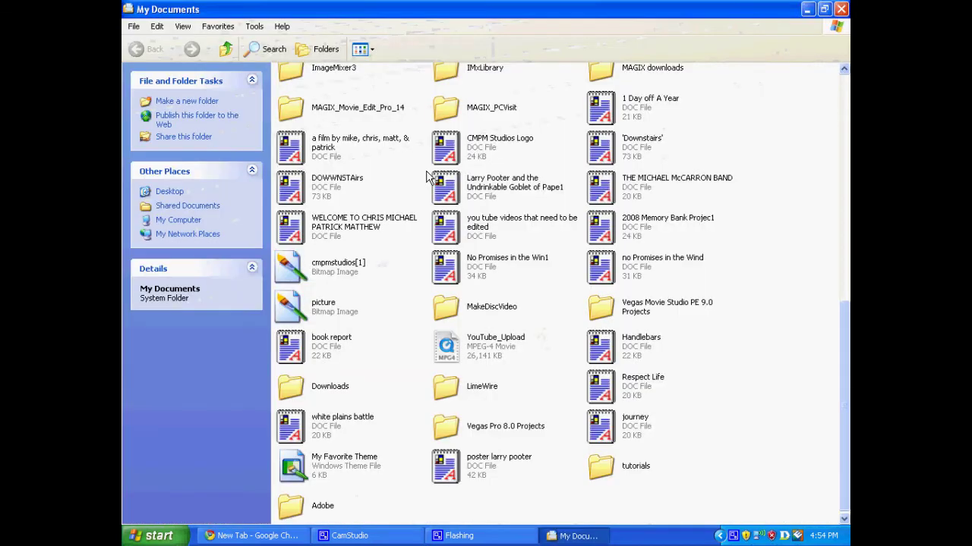
- Open the Vegas Pro 8.0 Projects folder and scroll through its project files and rendered WMV videos
scroll(372, 280, "up", 2)
scroll(371, 304, "down", 2)
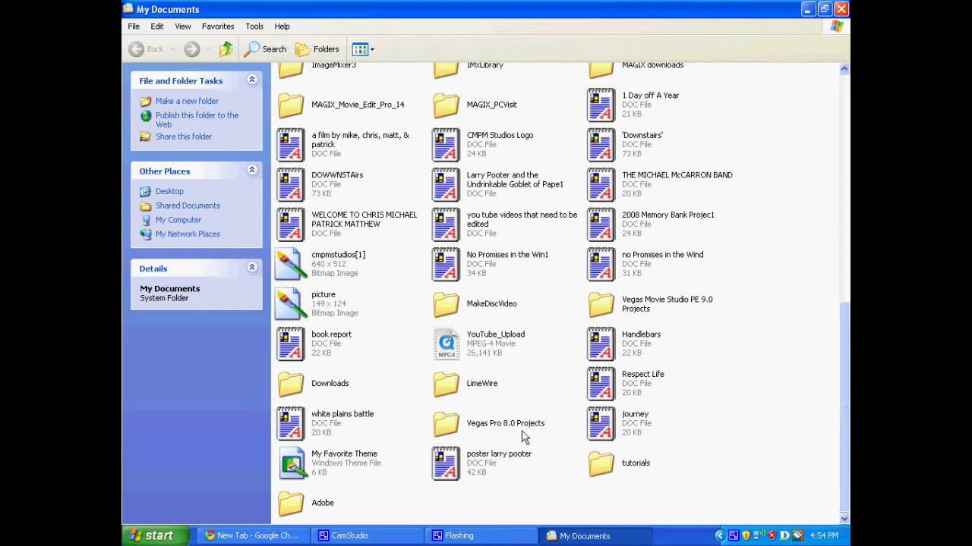
left_click(453, 429)
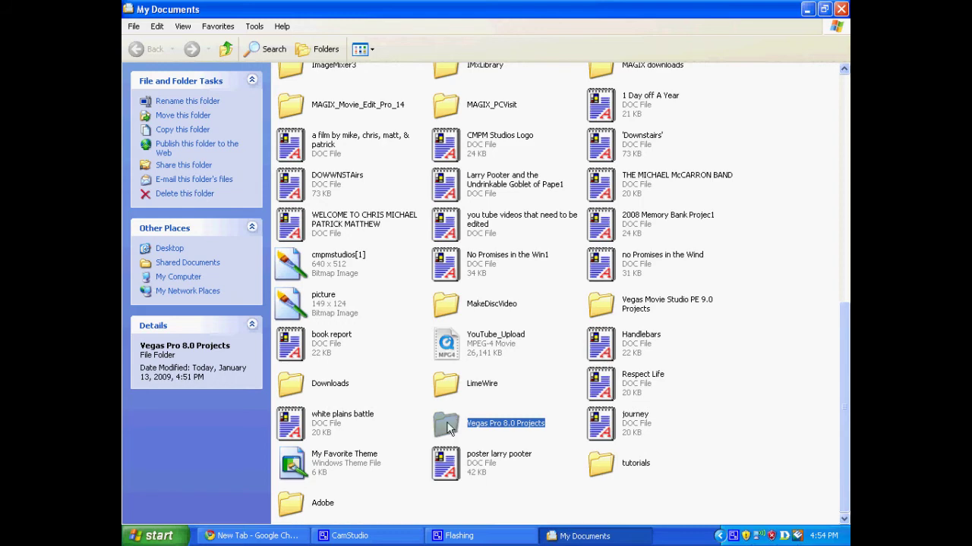
double_click(447, 428)
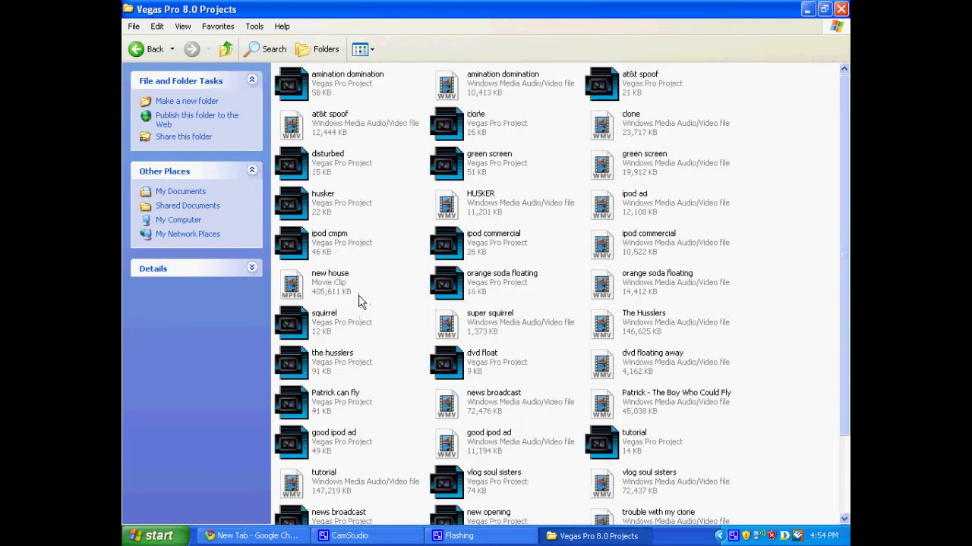
scroll(359, 302, "down", 2)
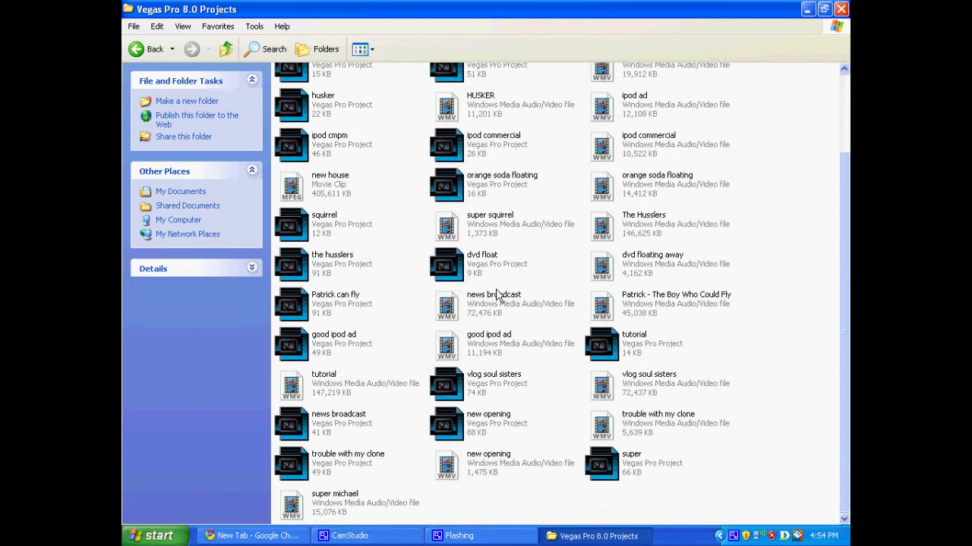
scroll(535, 283, "up", 2)
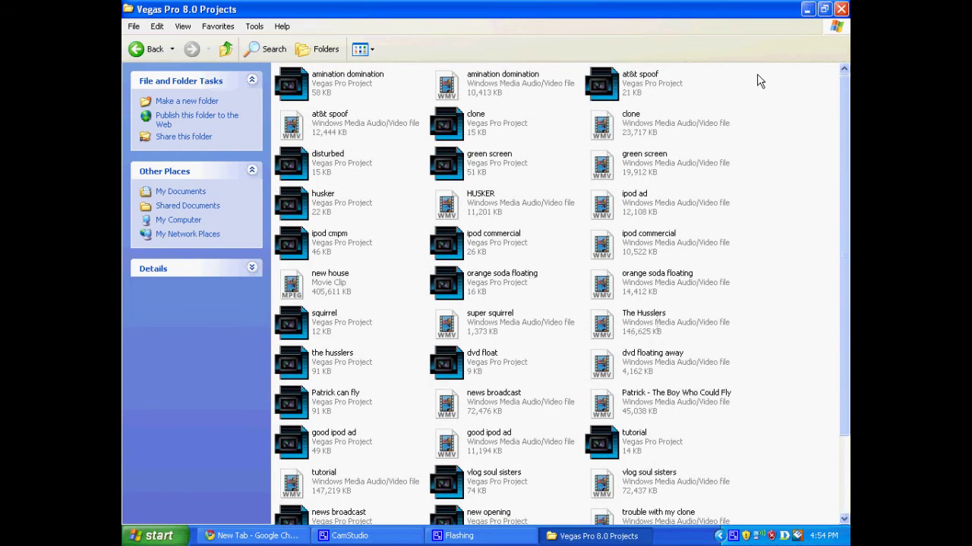
- Close the Projects folder, open YouTube's home page in Chrome, and choose Upload
left_click(841, 9)
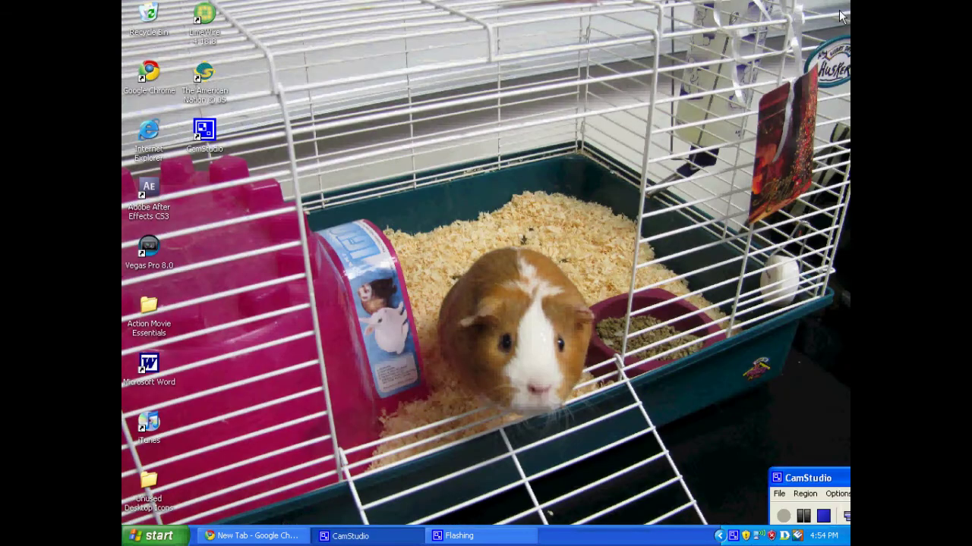
left_click(229, 537)
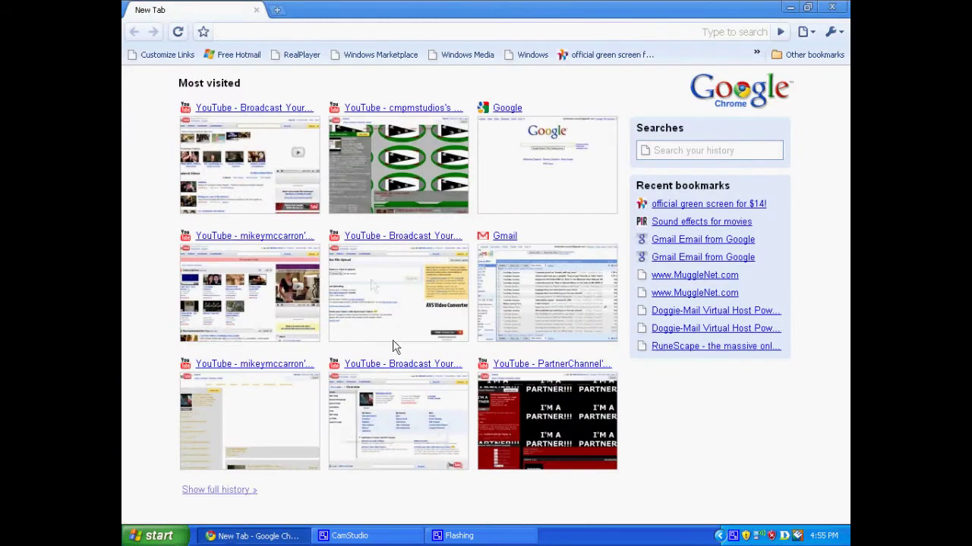
left_click(298, 181)
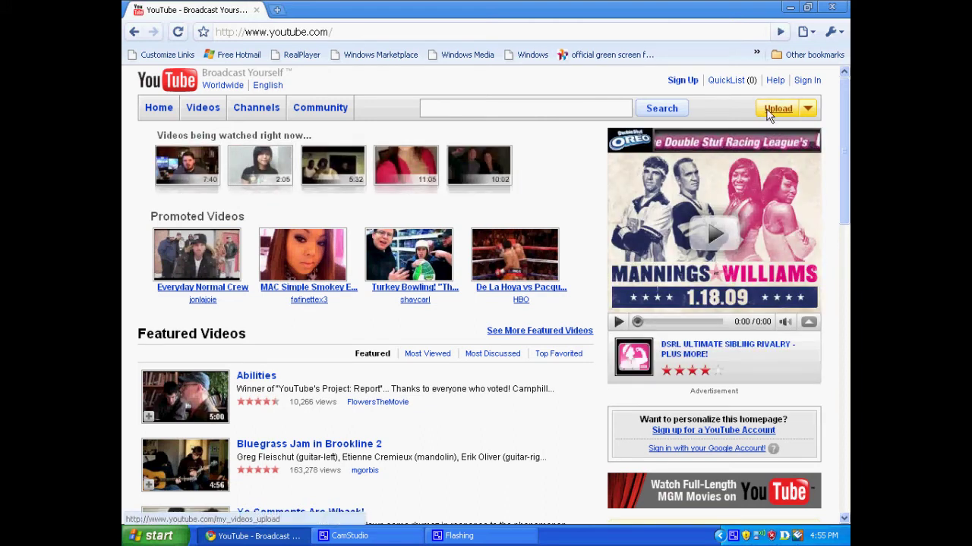
left_click(768, 112)
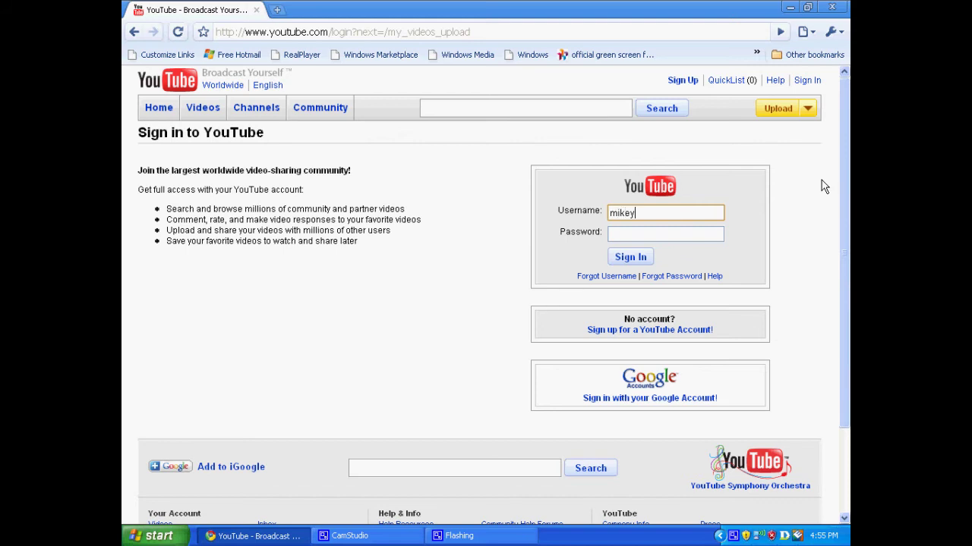
- Sign in with the account username and password to reach the Video File Upload page
key("Tab")
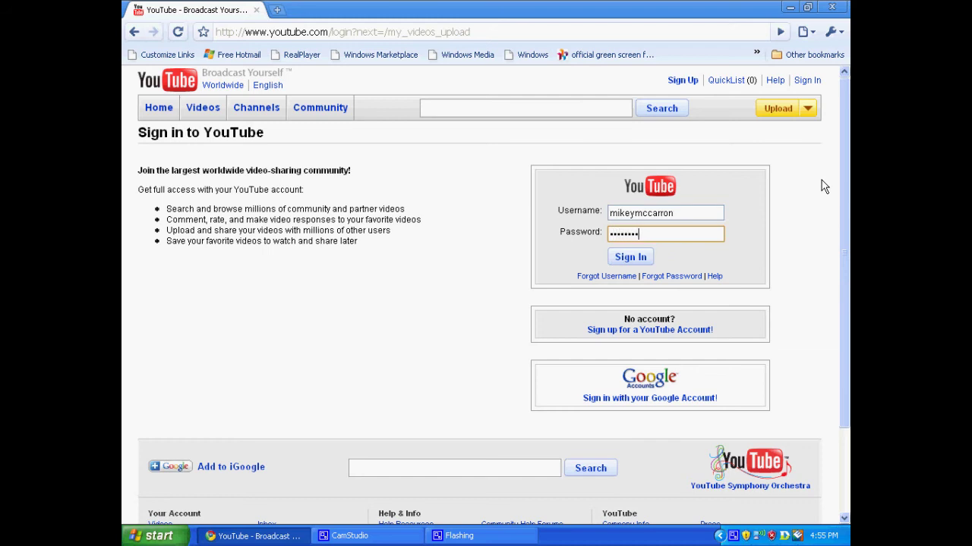
key("Return")
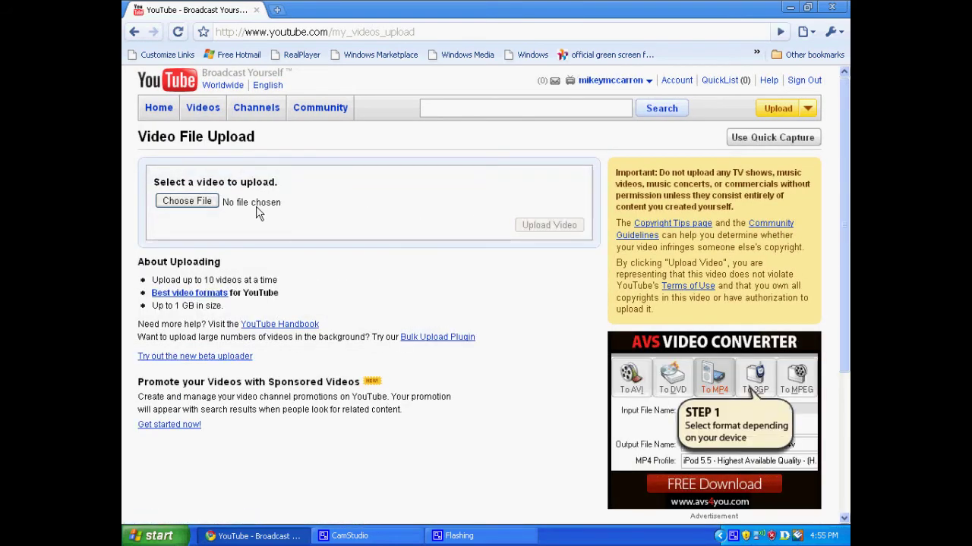
- Choose at&t spoof.wmv from the Vegas Pro 8.0 Projects folder, start its upload, then cancel it
left_click(211, 201)
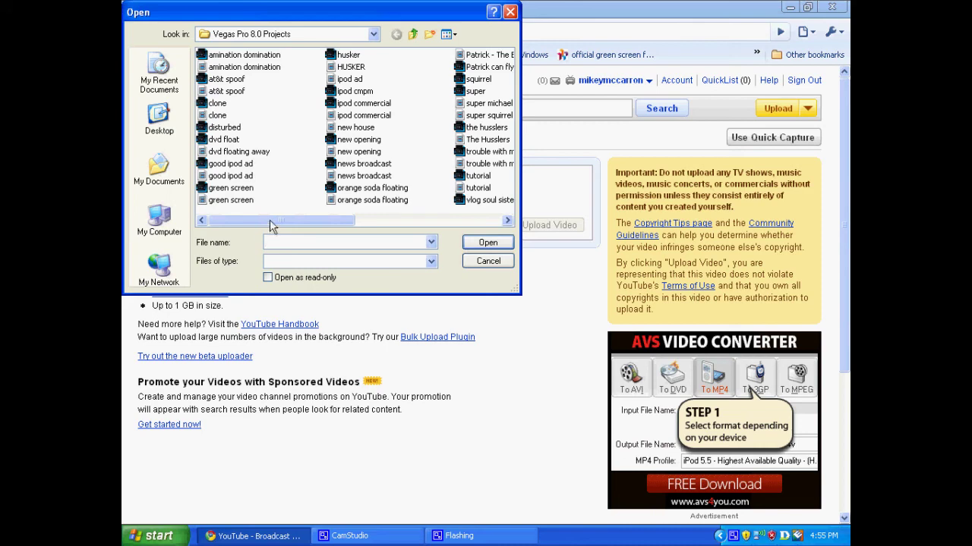
mouse_move(271, 220)
left_mouse_down()
mouse_move(402, 213)
mouse_move(278, 206)
left_mouse_up()
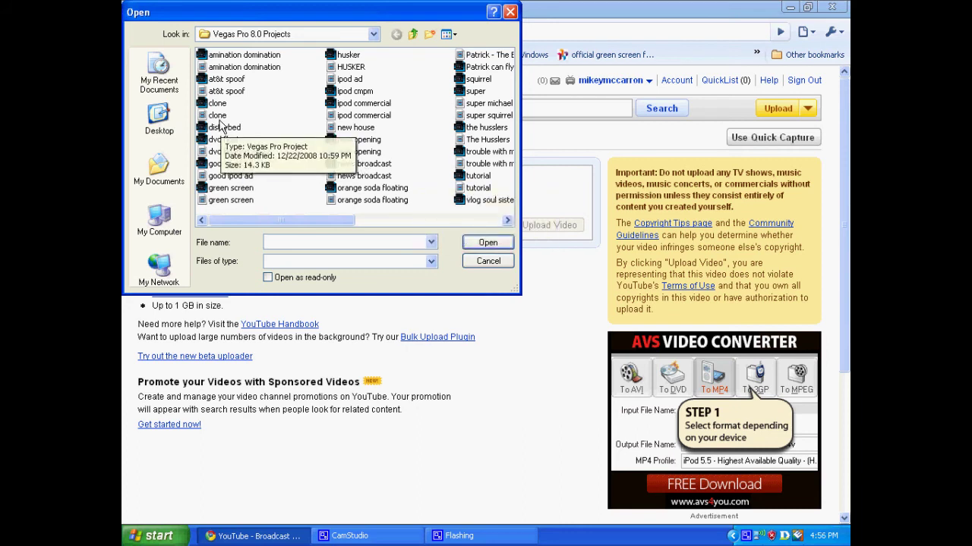
left_click(218, 92)
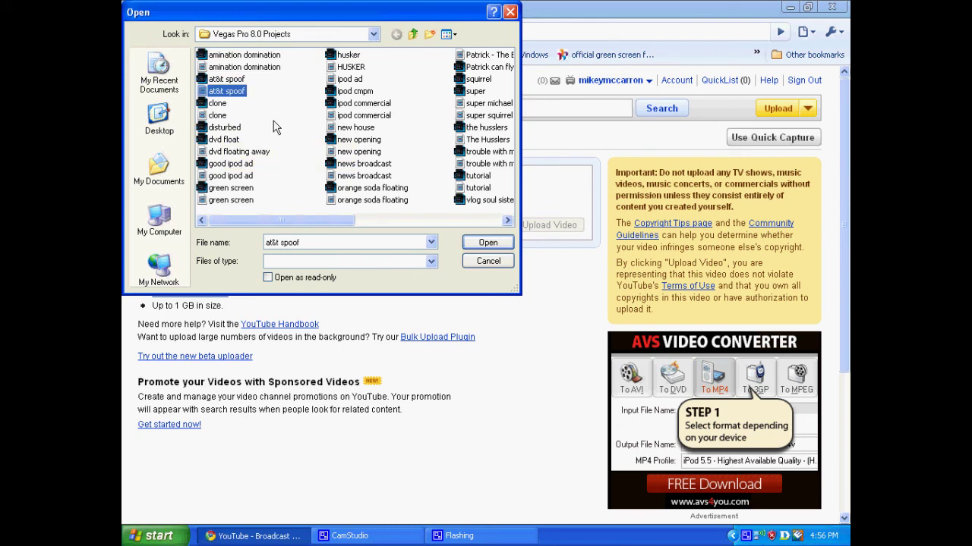
left_click(478, 242)
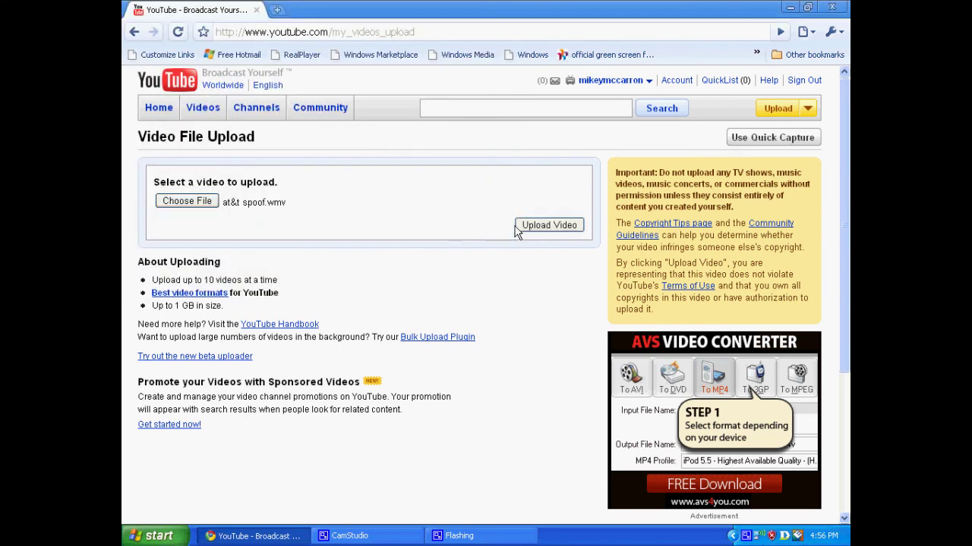
left_click(524, 228)
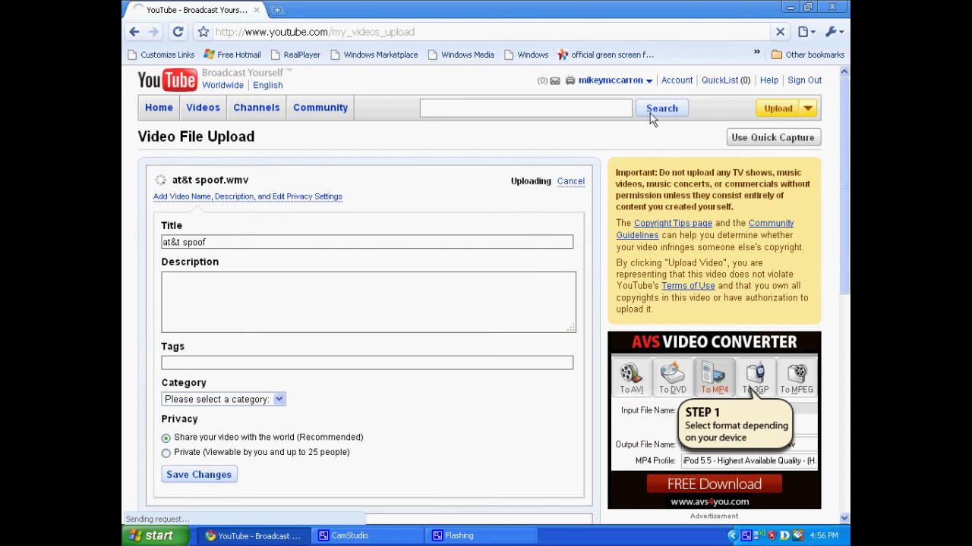
left_click(570, 182)
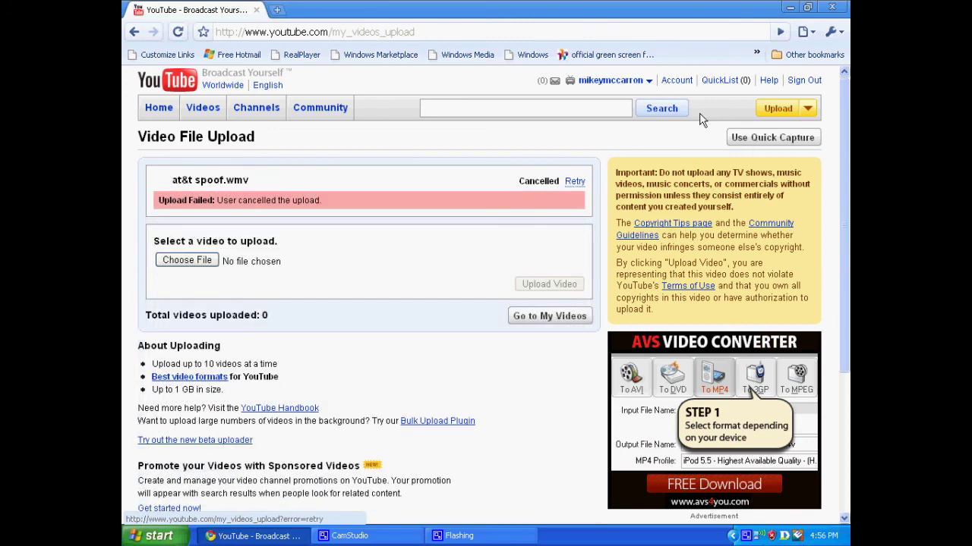
- Close the Chrome window to return to the Windows XP desktop
left_click(831, 8)
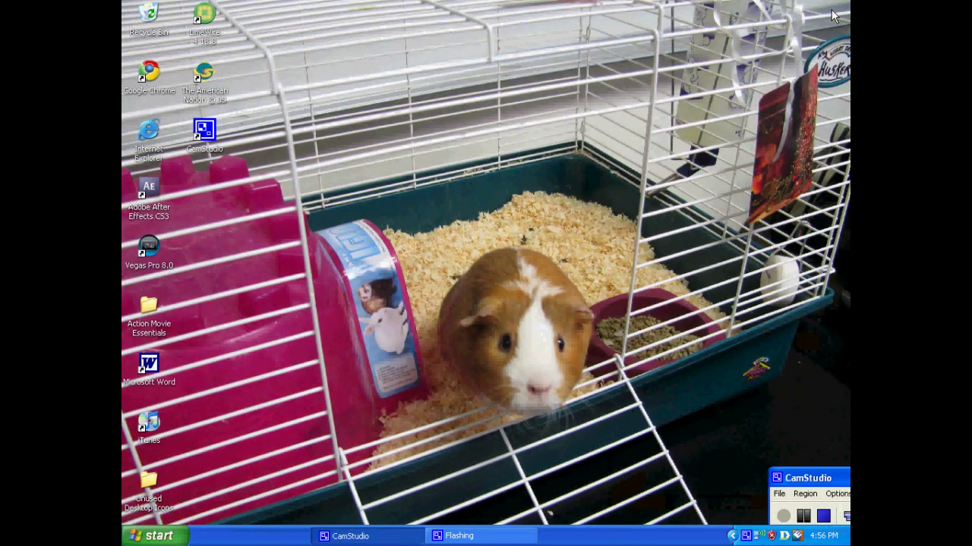